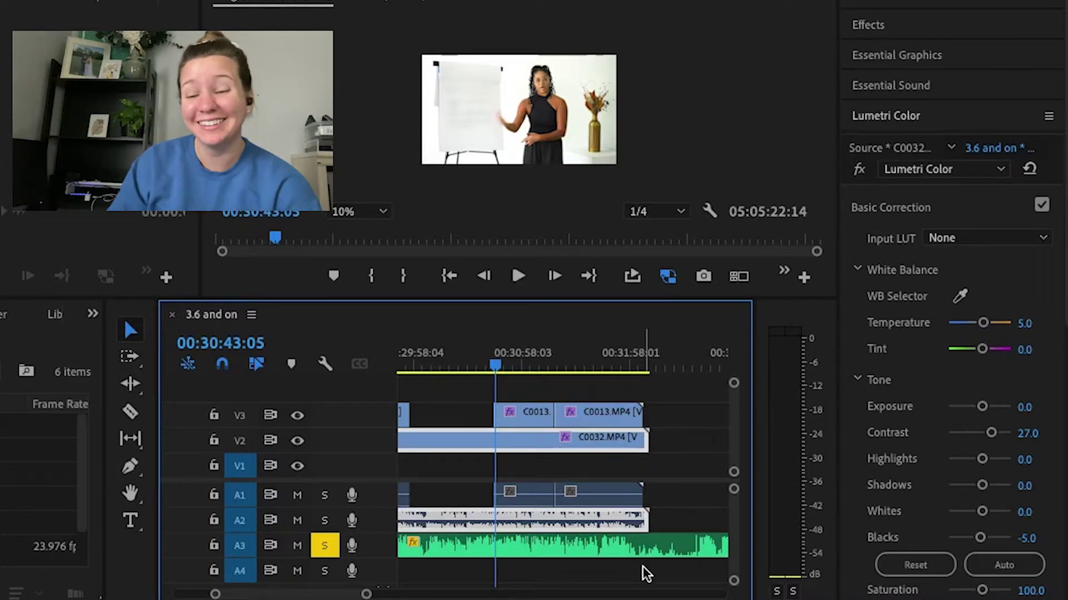
# - Split C0013 on V3 at the first light change and lower the brighter piece's exposure
pyautogui.press('space')
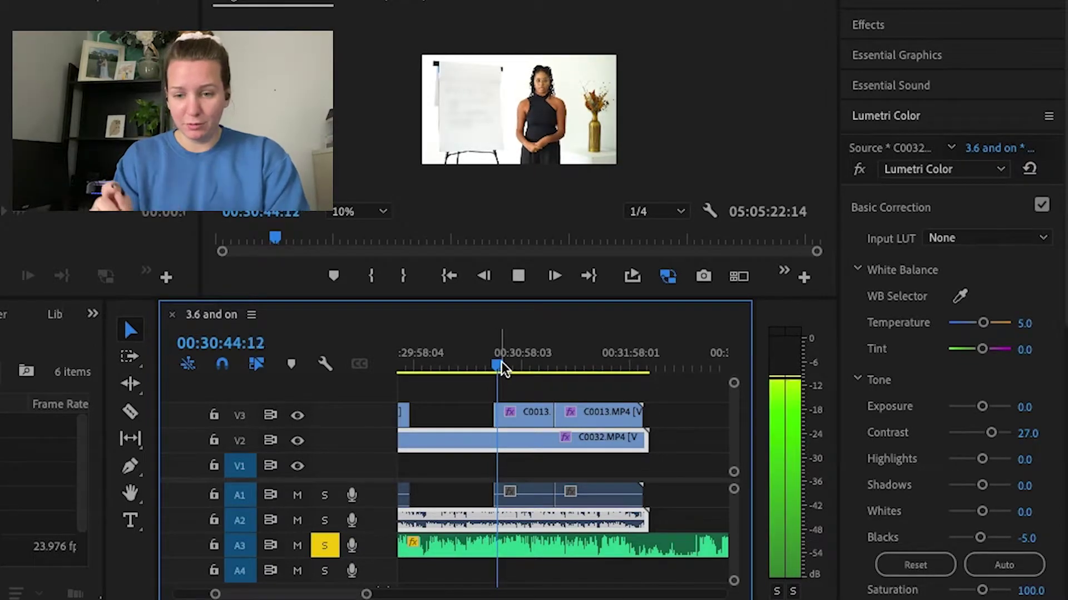
pyautogui.moveTo(497, 366); pyautogui.dragTo(610, 374)
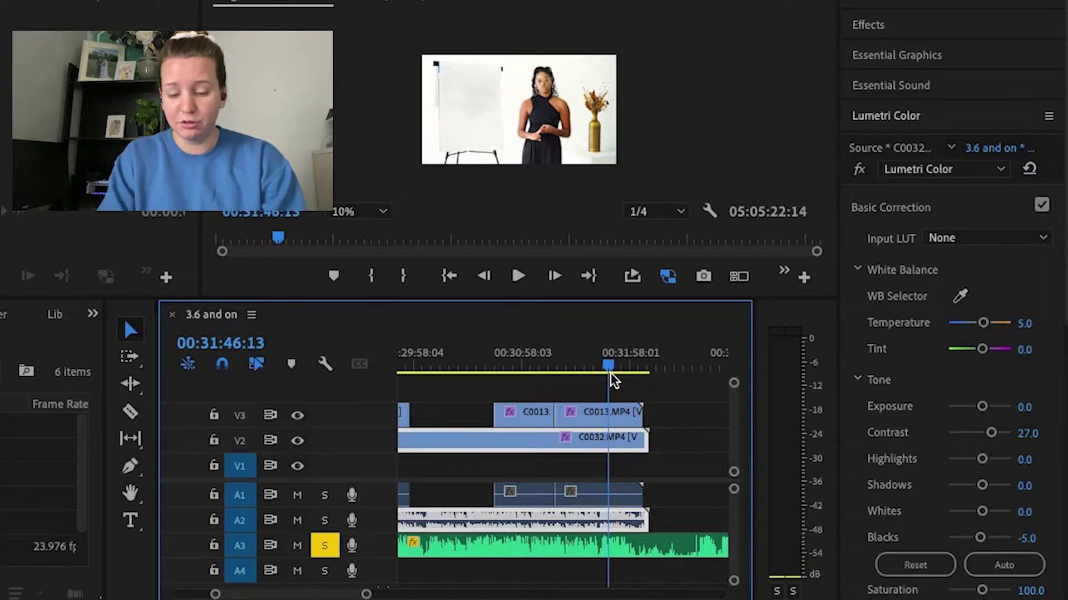
pyautogui.click(610, 428)
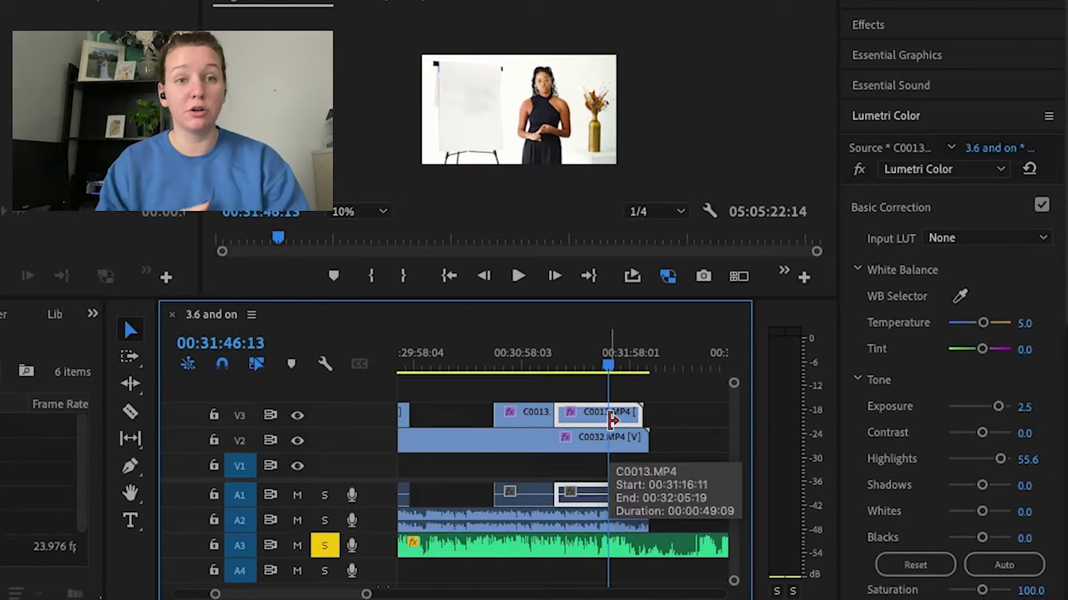
pyautogui.hotkey('ctrl', 'k')
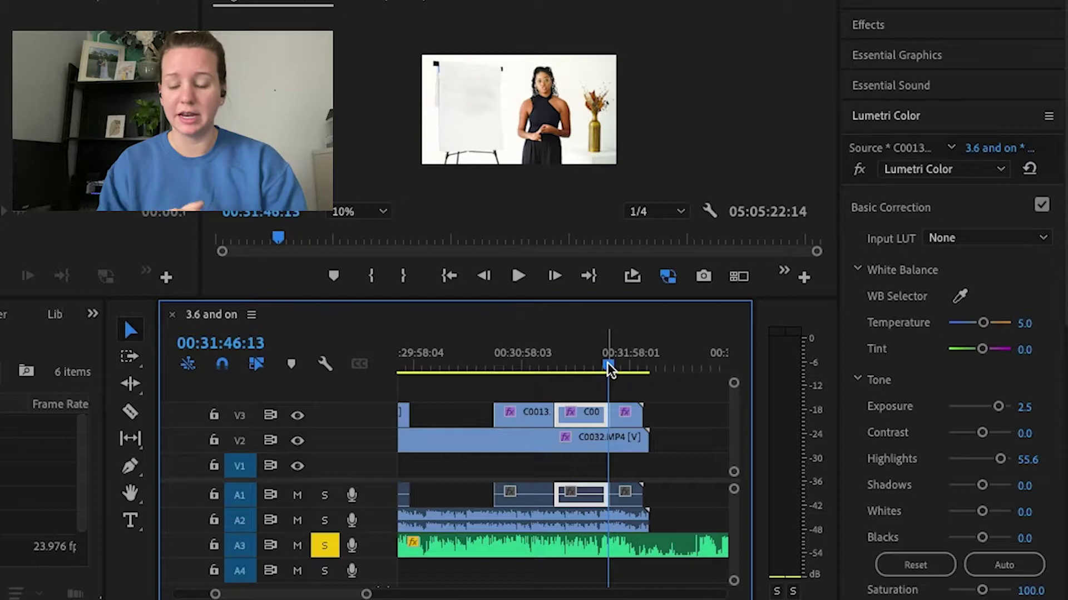
pyautogui.moveTo(610, 370); pyautogui.dragTo(617, 369)
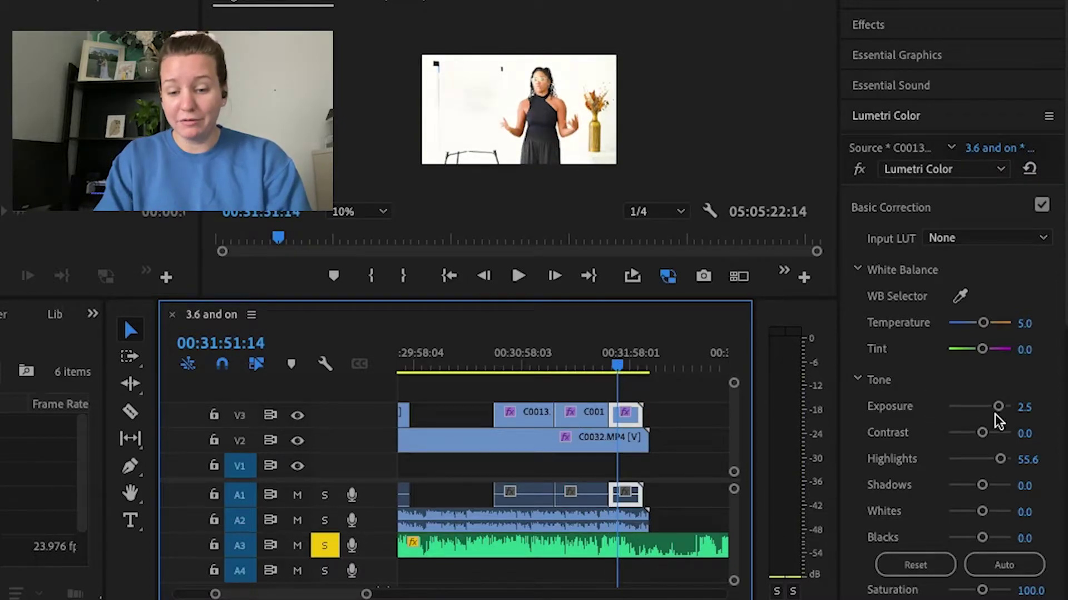
pyautogui.moveTo(999, 408); pyautogui.dragTo(982, 412)
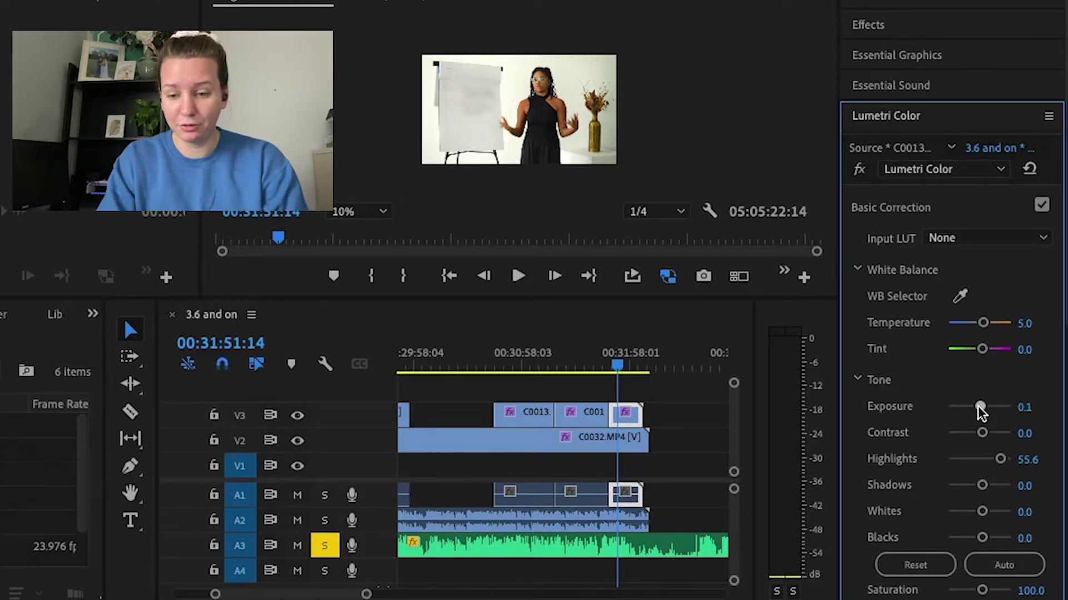
# - Raise the darker piece's exposure, check playback, then reduce the next piece's exposure
pyautogui.press('j')
pyautogui.press('j')
pyautogui.press('j')
pyautogui.press('j')
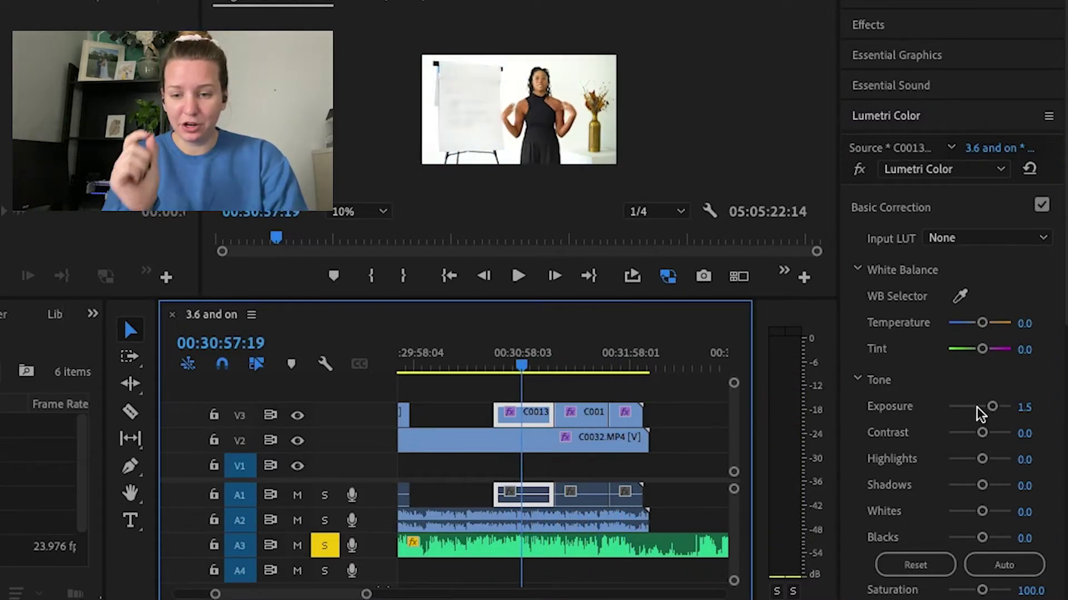
pyautogui.moveTo(980, 415); pyautogui.dragTo(1007, 410)
pyautogui.press('l')
pyautogui.press('l')
pyautogui.press('l')
pyautogui.press('k')
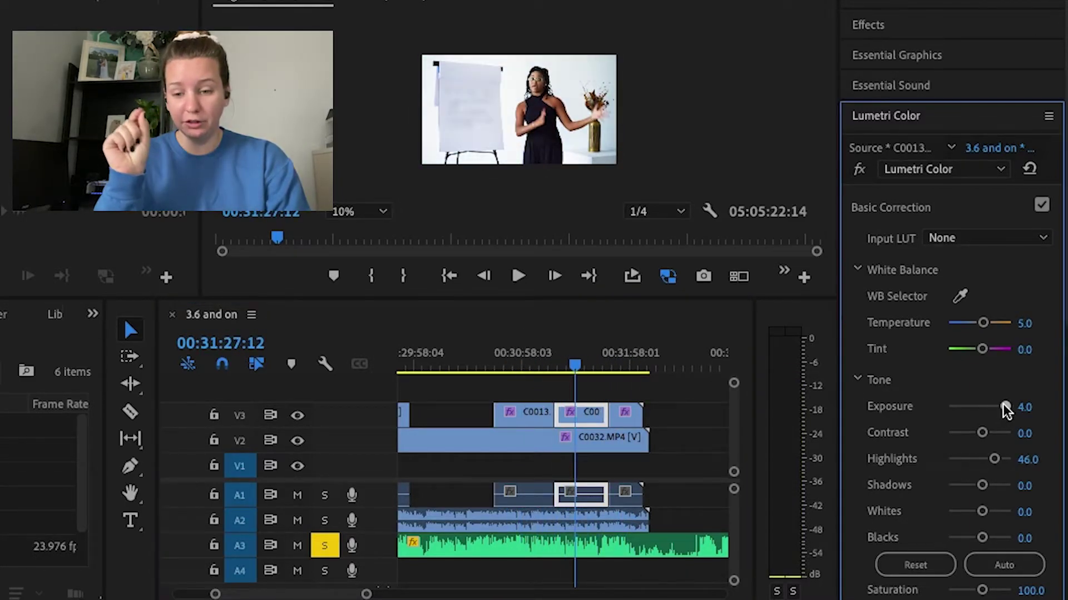
pyautogui.moveTo(575, 367)
pyautogui.mouseDown()
pyautogui.moveTo(550, 374)
pyautogui.moveTo(619, 369)
pyautogui.moveTo(575, 371)
pyautogui.moveTo(593, 371)
pyautogui.mouseUp()
pyautogui.click(1005, 407)
pyautogui.moveTo(992, 408); pyautogui.dragTo(984, 408)
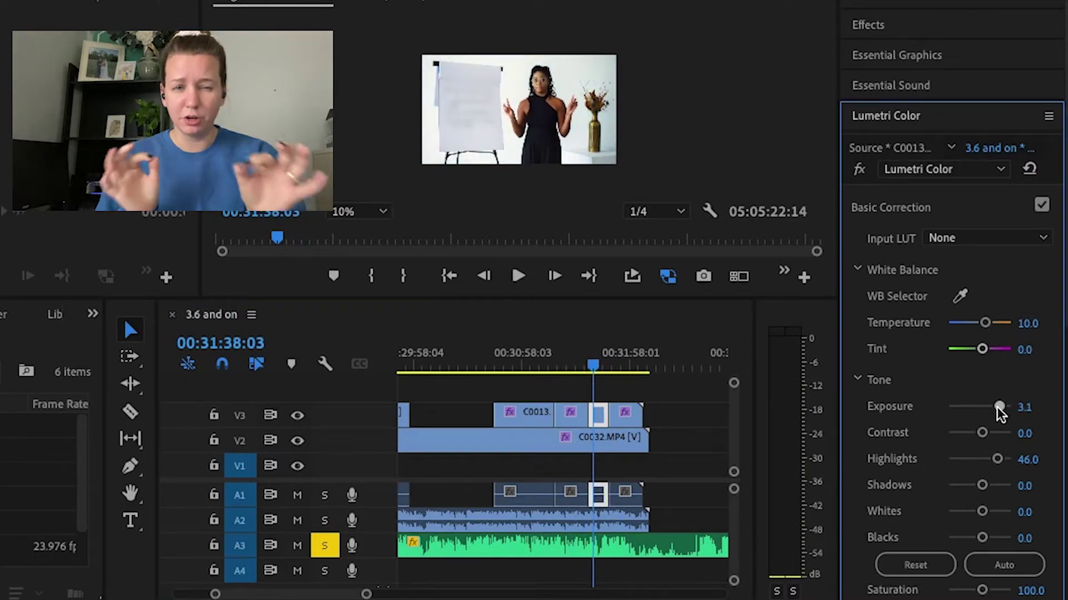
# - Fine-tune exposure on the remaining pieces, setting one to 0.6, then check the last piece
pyautogui.moveTo(611, 368)
pyautogui.mouseDown()
pyautogui.moveTo(591, 371)
pyautogui.moveTo(609, 370)
pyautogui.mouseUp()
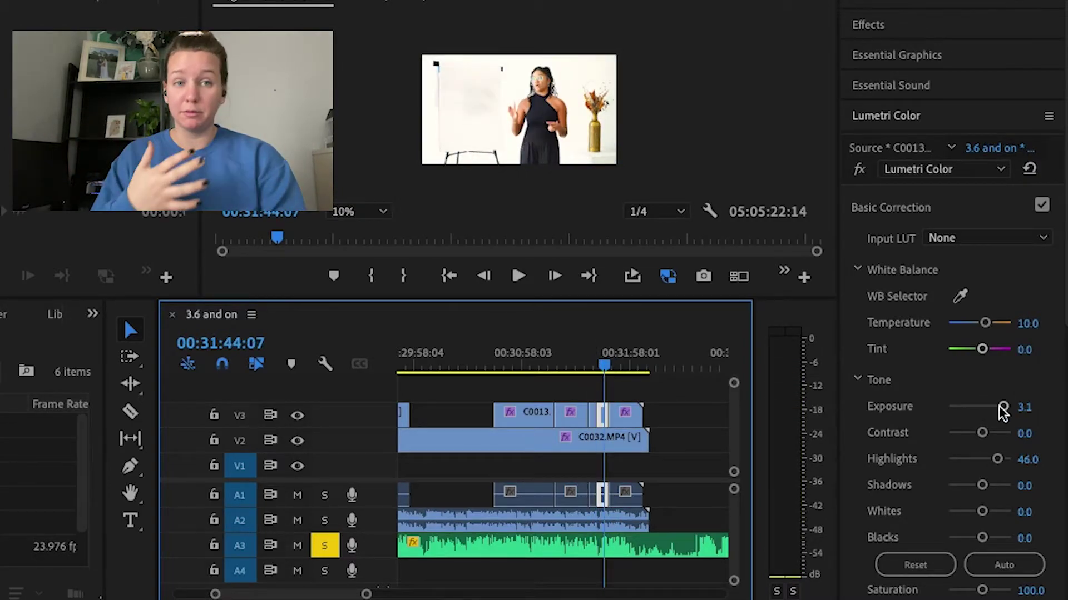
pyautogui.moveTo(1003, 407); pyautogui.dragTo(993, 408)
pyautogui.moveTo(604, 369); pyautogui.dragTo(549, 370)
pyautogui.moveTo(990, 407); pyautogui.dragTo(993, 407)
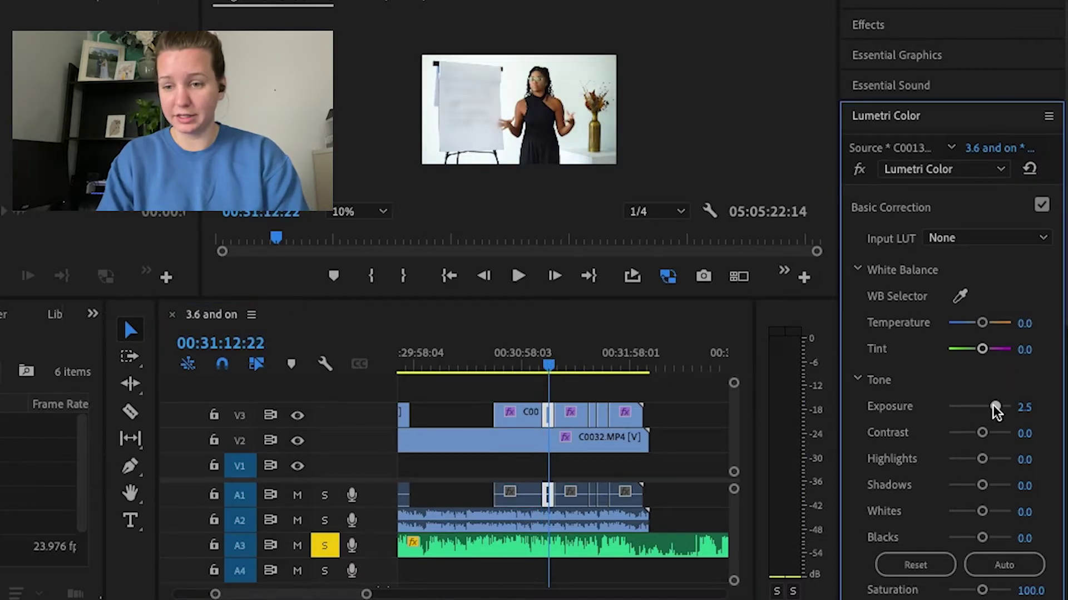
pyautogui.moveTo(547, 370); pyautogui.dragTo(503, 378)
pyautogui.moveTo(989, 406); pyautogui.dragTo(983, 406)
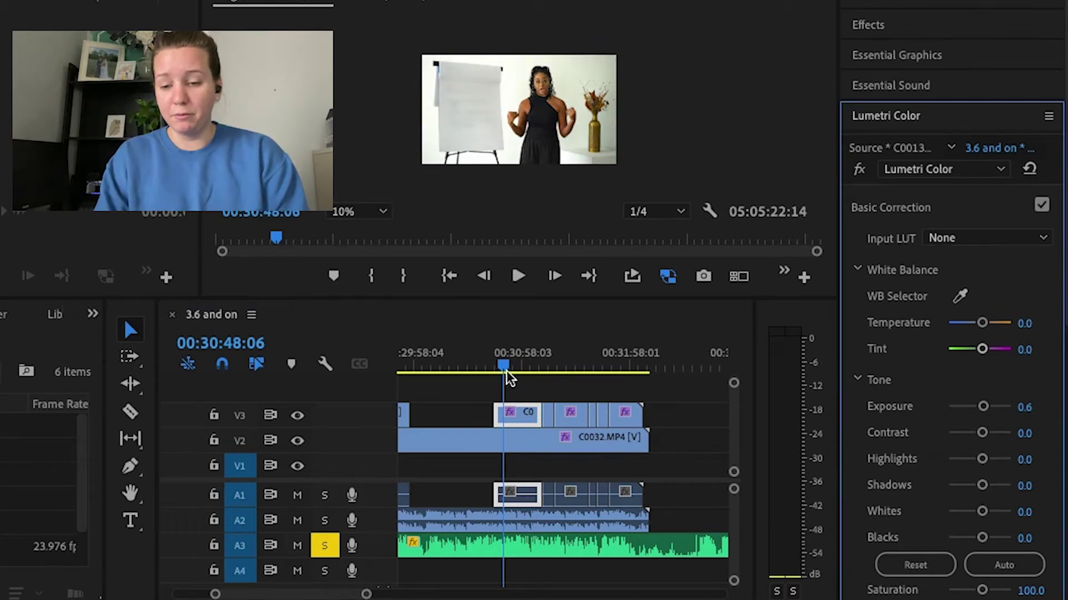
pyautogui.moveTo(508, 376); pyautogui.dragTo(624, 399)
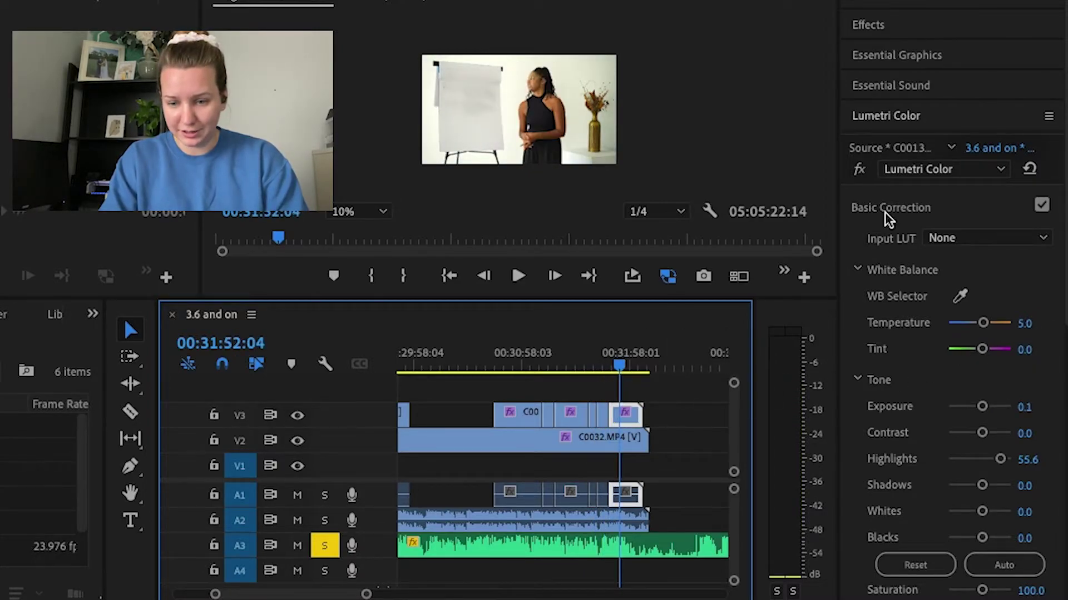
# - Apply Cross Dissolve transitions to two cuts between the C0013 pieces on V3
pyautogui.click(867, 25)
pyautogui.click(901, 53)
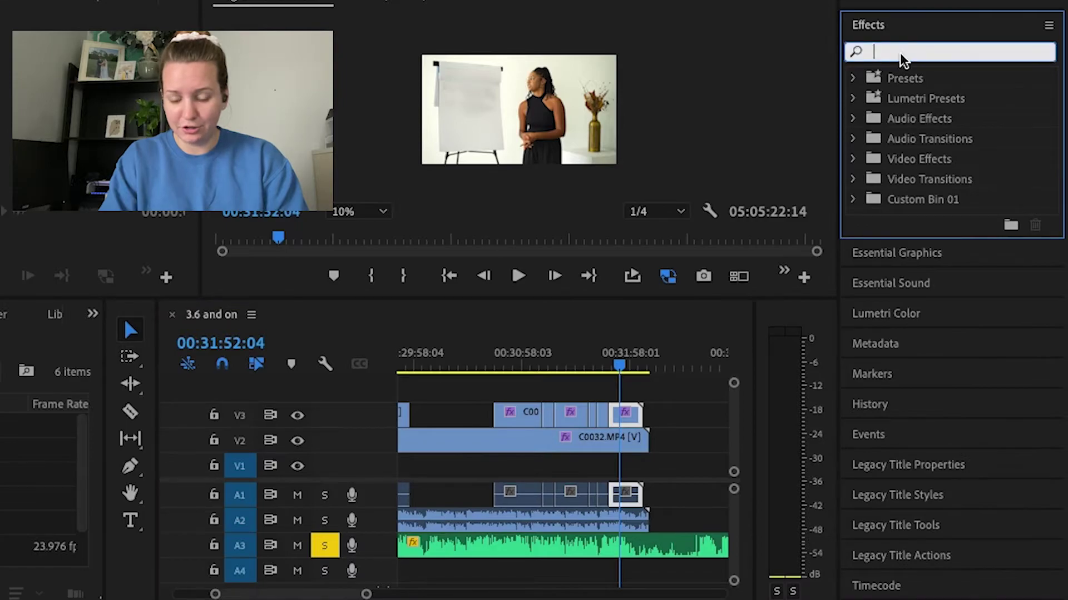
pyautogui.write('cross')
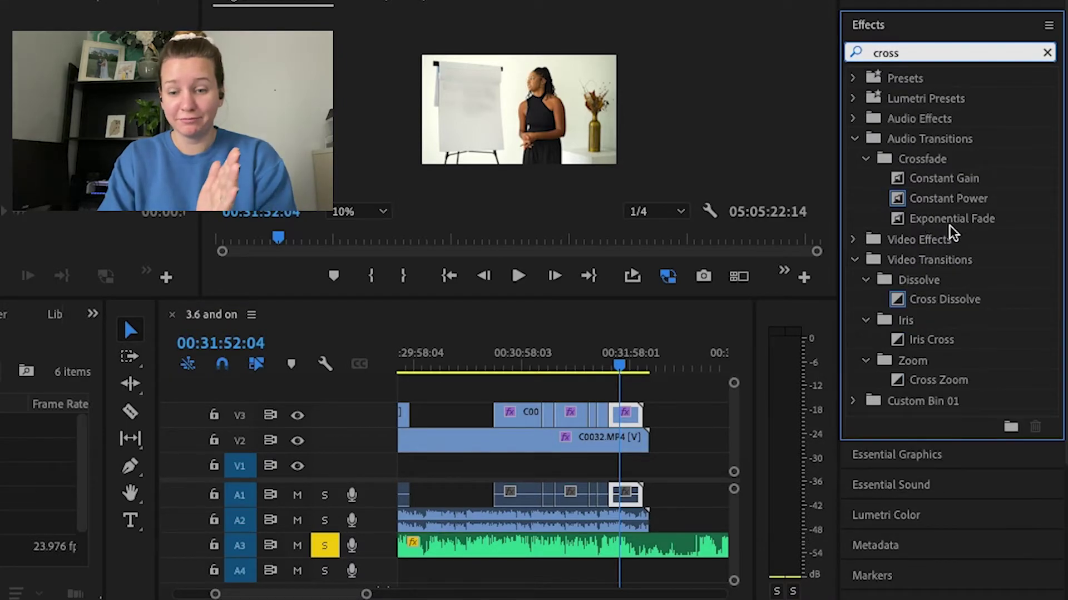
pyautogui.click(928, 300)
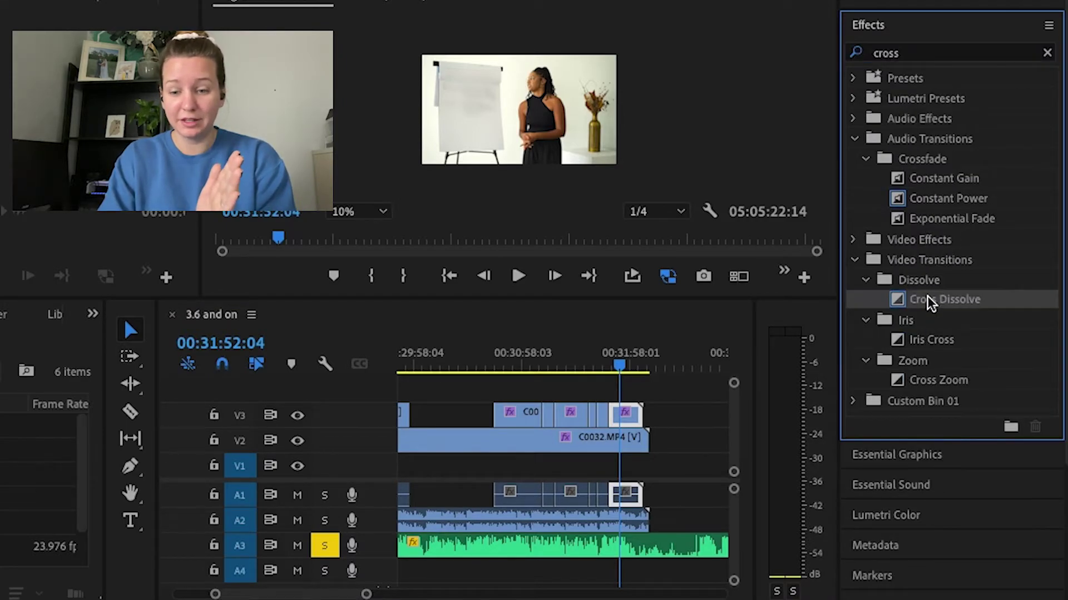
pyautogui.moveTo(571, 404); pyautogui.dragTo(543, 416)
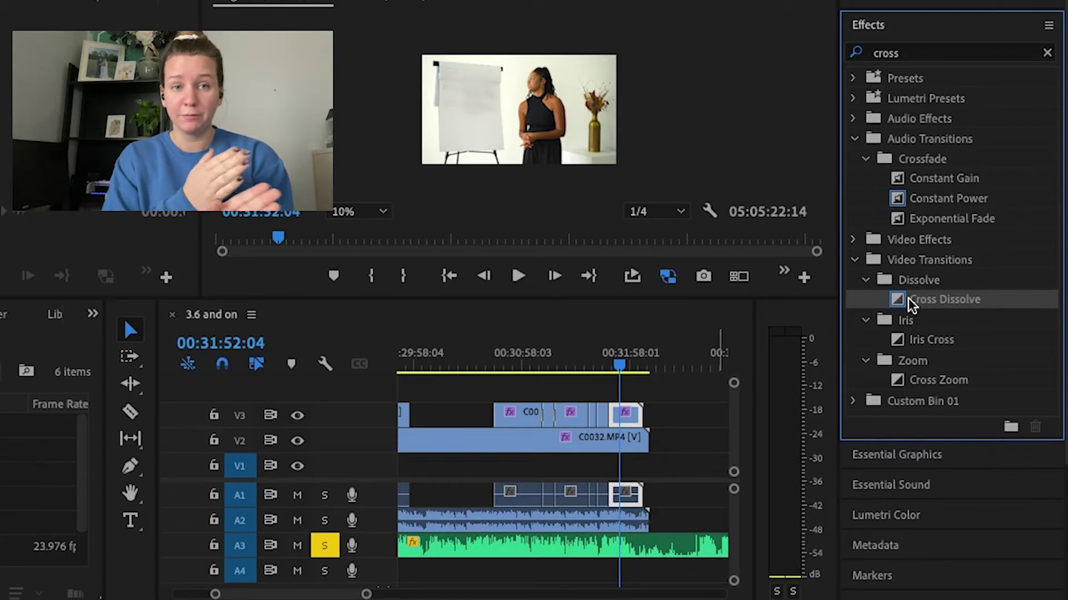
pyautogui.moveTo(910, 305); pyautogui.dragTo(656, 366)
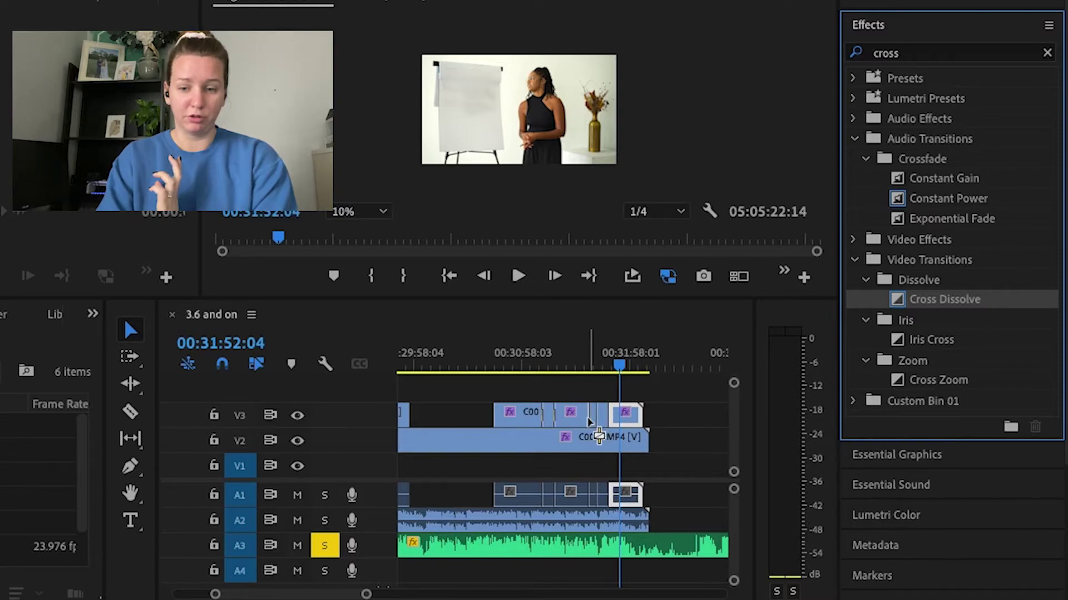
# - Zoom in on the cuts and scrub through the pieces to preview the dissolves
pyautogui.moveTo(533, 368)
pyautogui.mouseDown()
pyautogui.moveTo(496, 368)
pyautogui.moveTo(631, 378)
pyautogui.moveTo(539, 380)
pyautogui.mouseUp()
pyautogui.press('=')
pyautogui.press('=')
pyautogui.press('=')
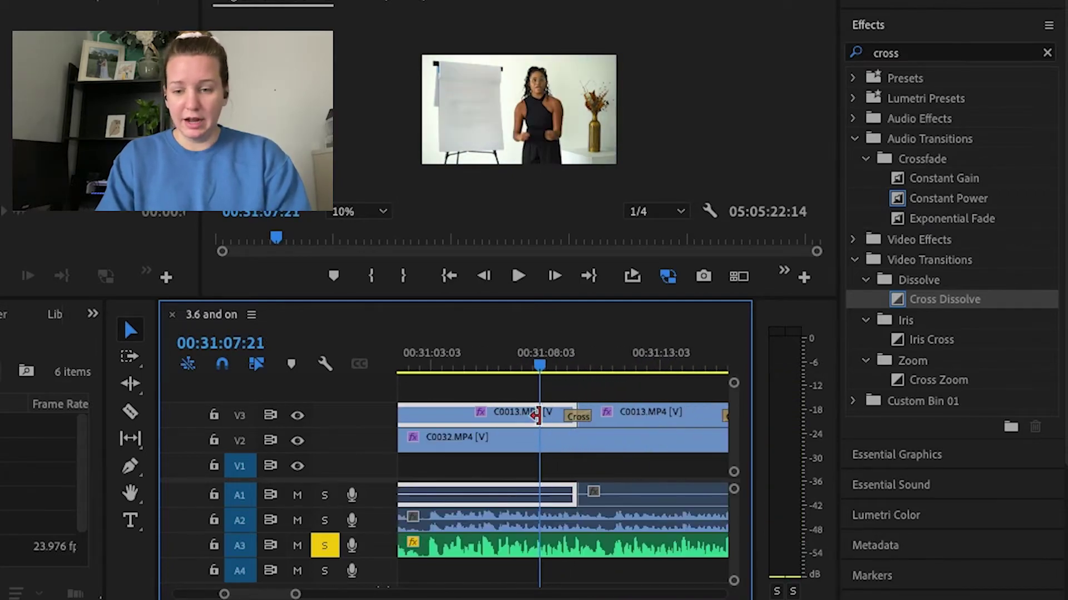
pyautogui.scroll(-1, 579, 421)
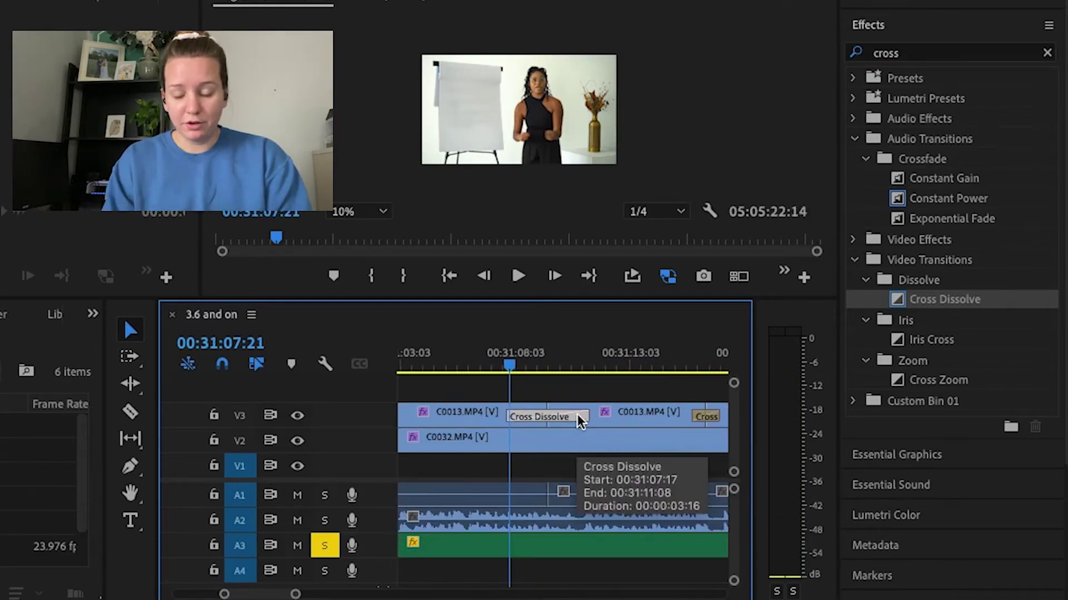
pyautogui.scroll(-5, 579, 421)
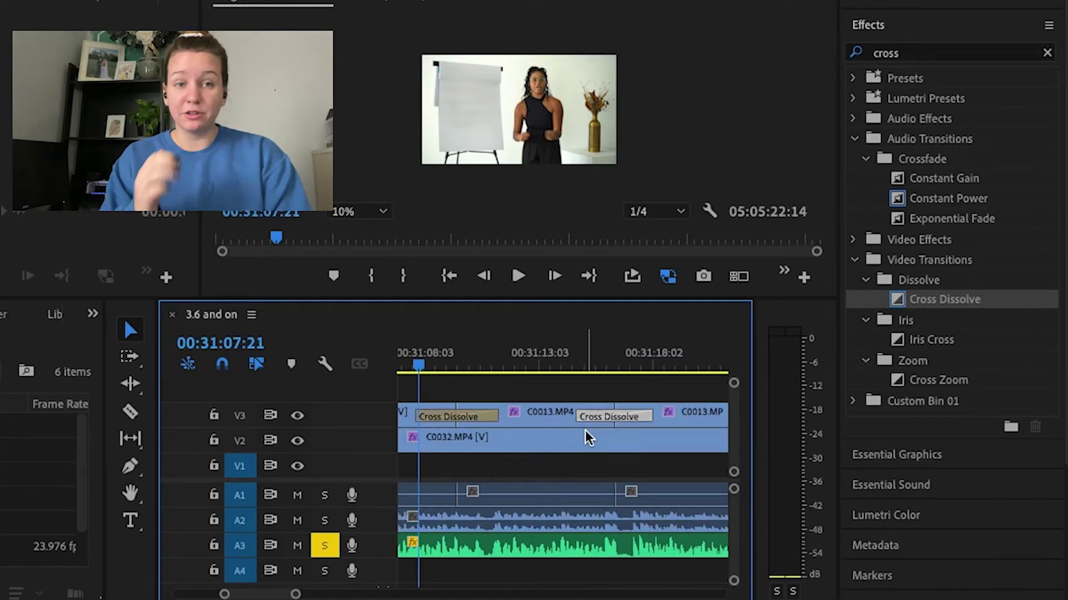
pyautogui.scroll(-5, 598, 450)
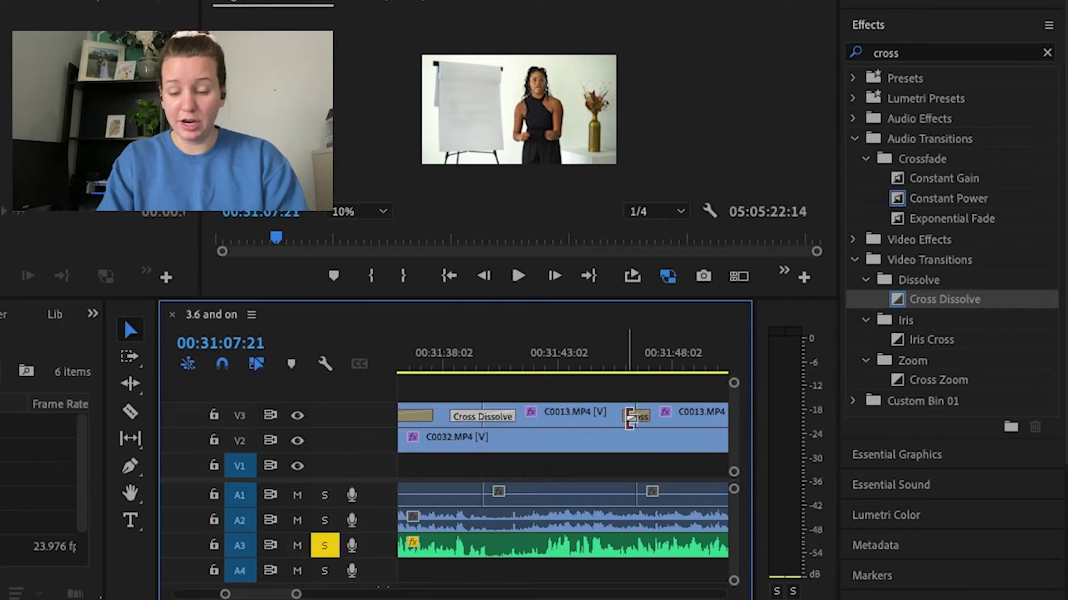
pyautogui.press('-')
pyautogui.press('-')
pyautogui.press('-')
pyautogui.press('-')
pyautogui.moveTo(469, 372); pyautogui.dragTo(583, 383)
# - Warm a middle C0013 piece in Lumetri Color to Temperature 14.3
pyautogui.click(886, 515)
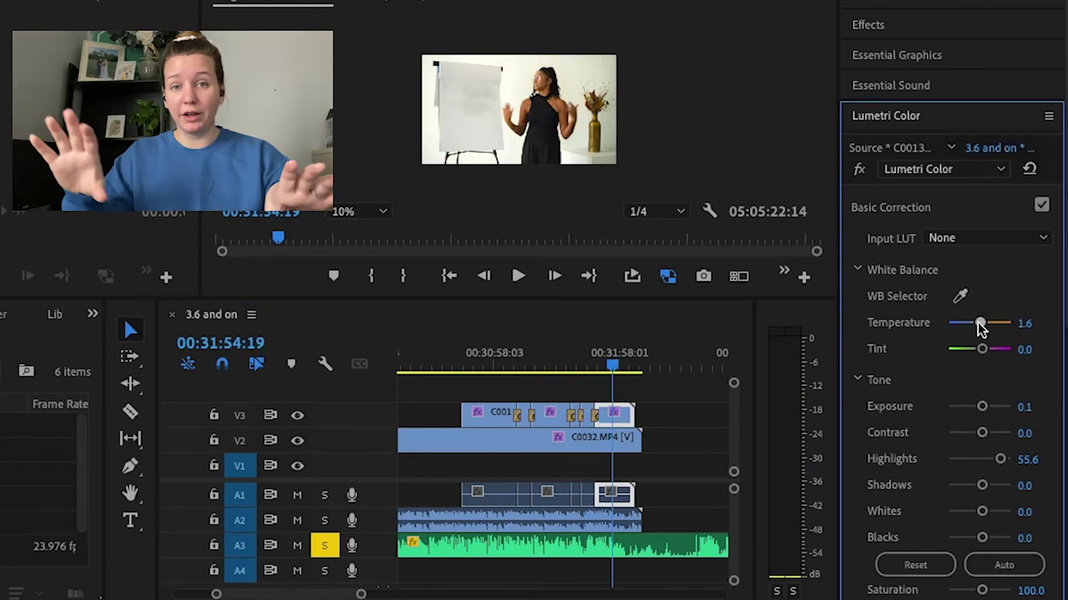
pyautogui.moveTo(617, 372); pyautogui.dragTo(535, 386)
pyautogui.moveTo(985, 323); pyautogui.dragTo(987, 329)
pyautogui.moveTo(595, 370); pyautogui.dragTo(573, 378)
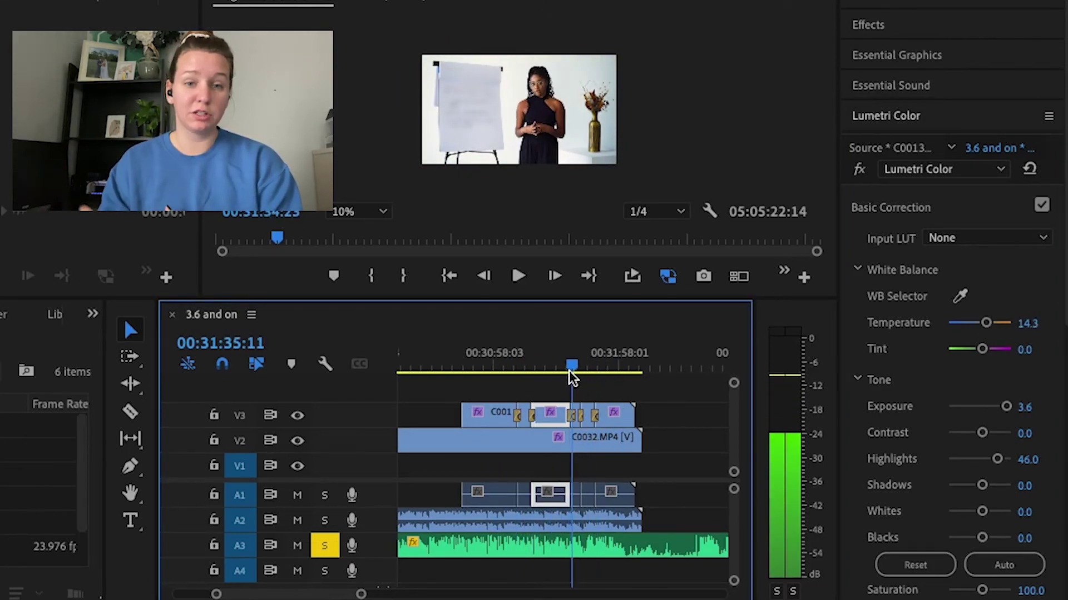
pyautogui.moveTo(986, 324); pyautogui.dragTo(988, 324)
pyautogui.moveTo(579, 368); pyautogui.dragTo(686, 401)
pyautogui.click(983, 327)
# - Zoom out to the whole clip and play the sequence from the first C0013 piece
pyautogui.press('=')
pyautogui.press('-')
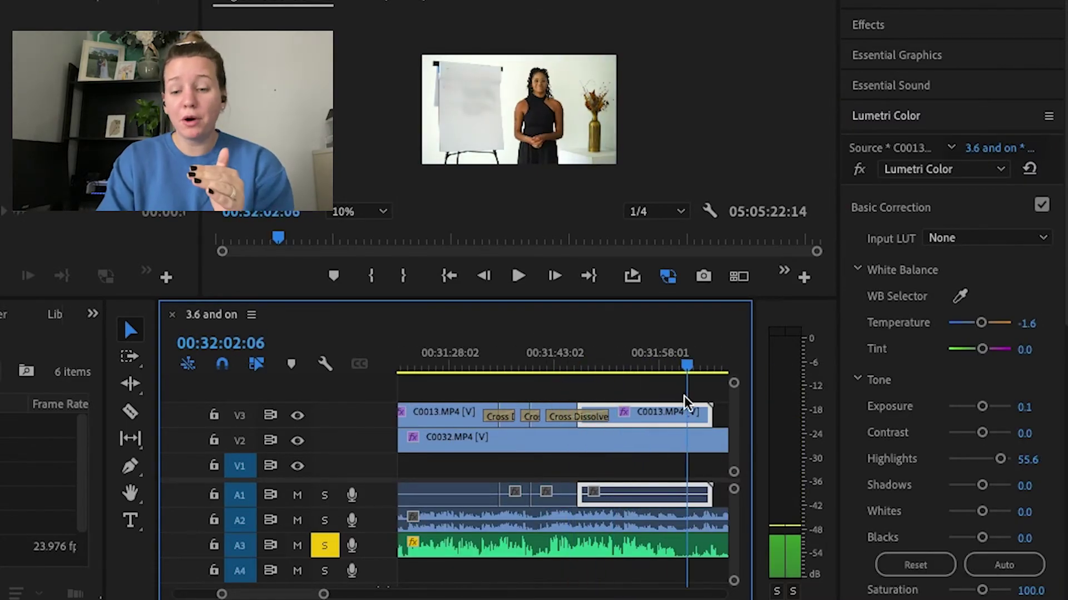
pyautogui.press('-')
pyautogui.moveTo(461, 365); pyautogui.dragTo(484, 367)
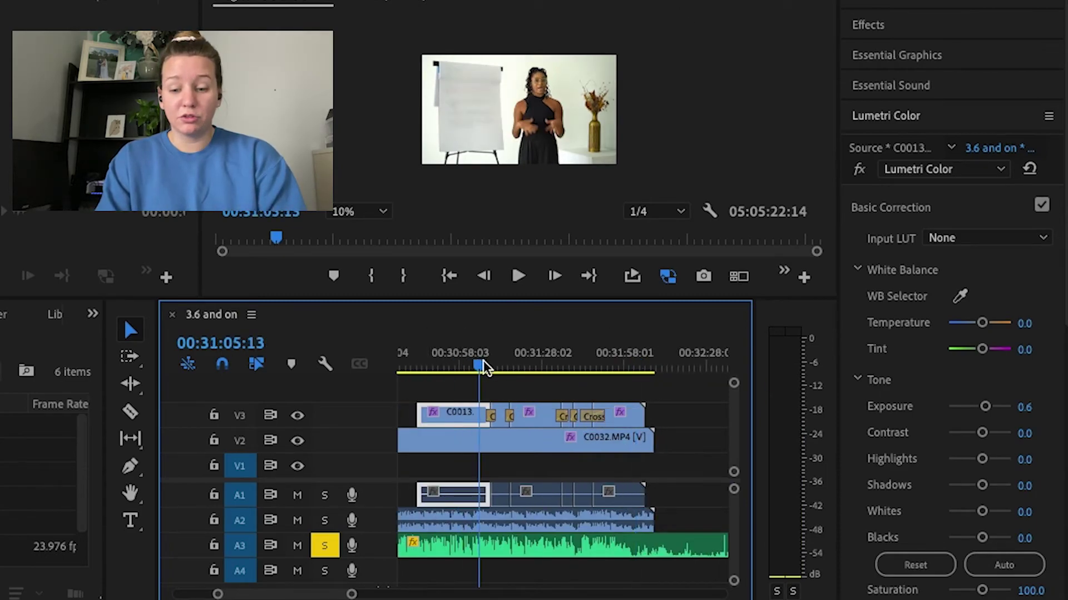
pyautogui.press('space')
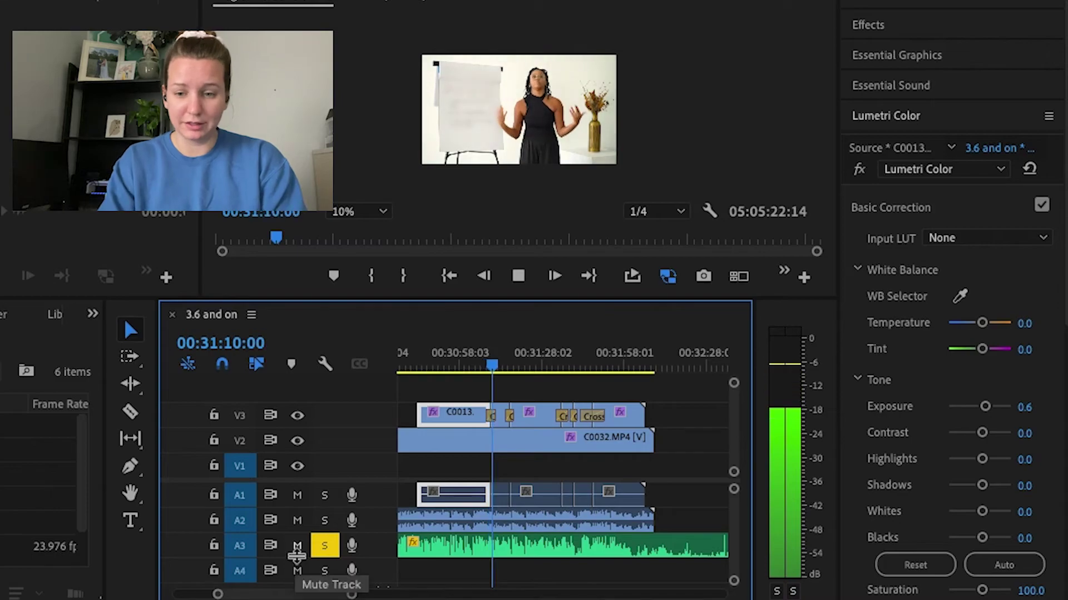
# - Mute music track A3 and play the graded sequence from the warmed middle piece
pyautogui.click(297, 547)
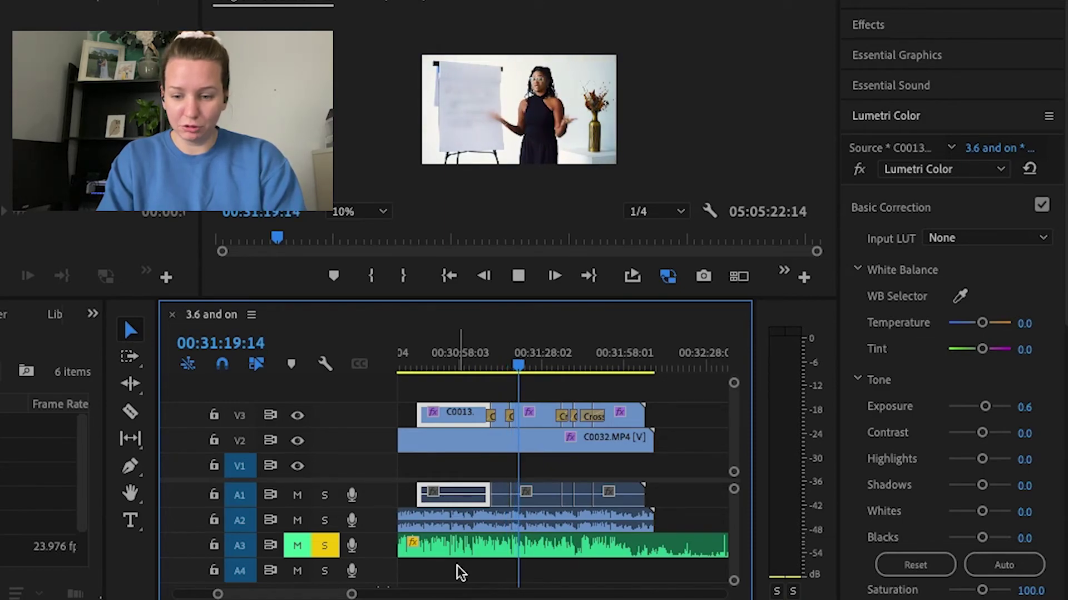
pyautogui.click(554, 368)
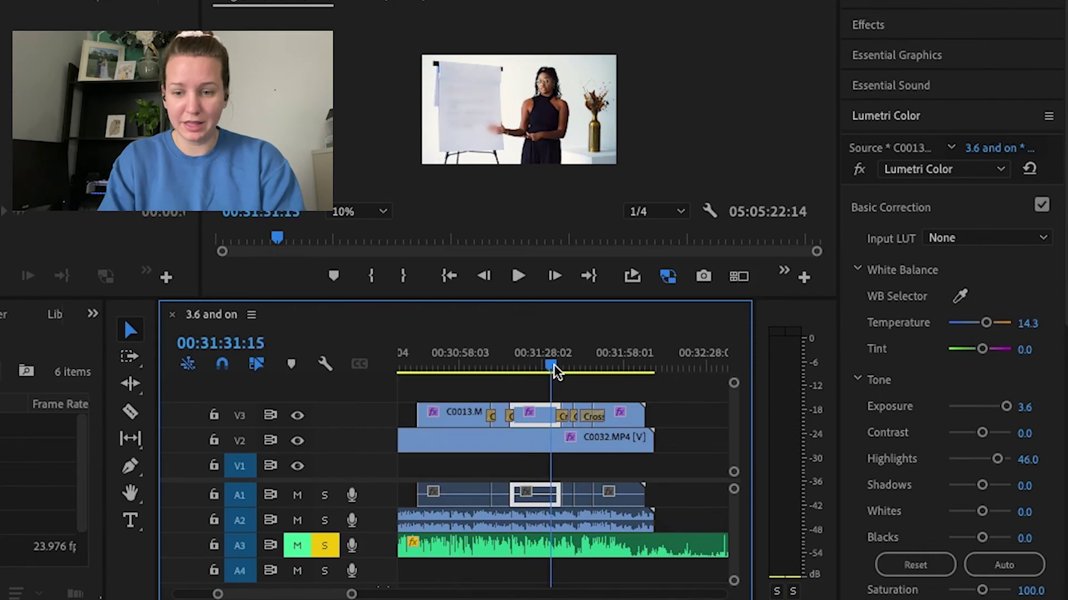
pyautogui.press('space')
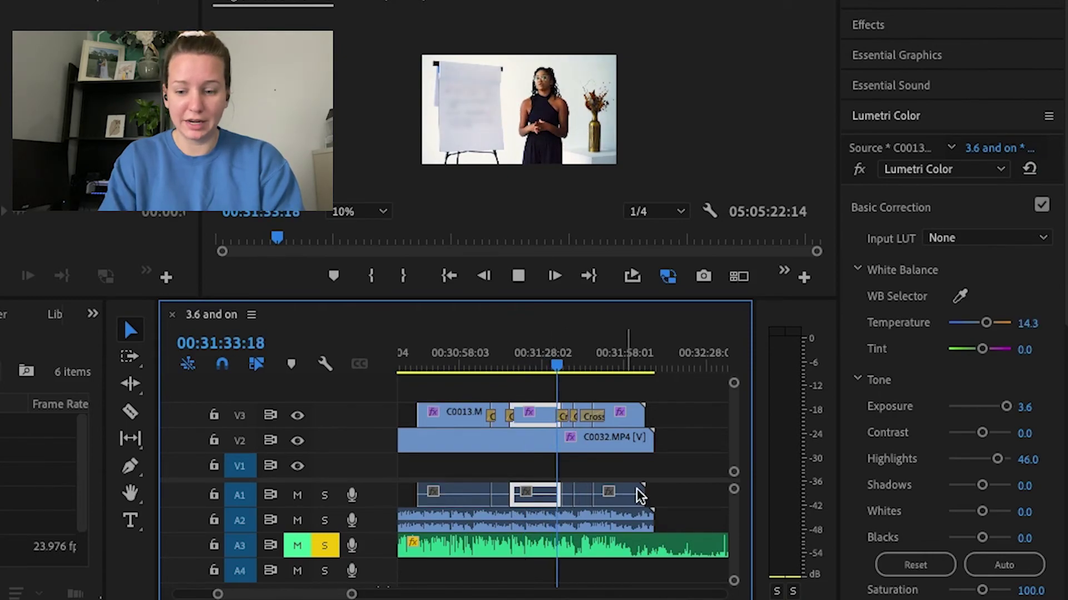